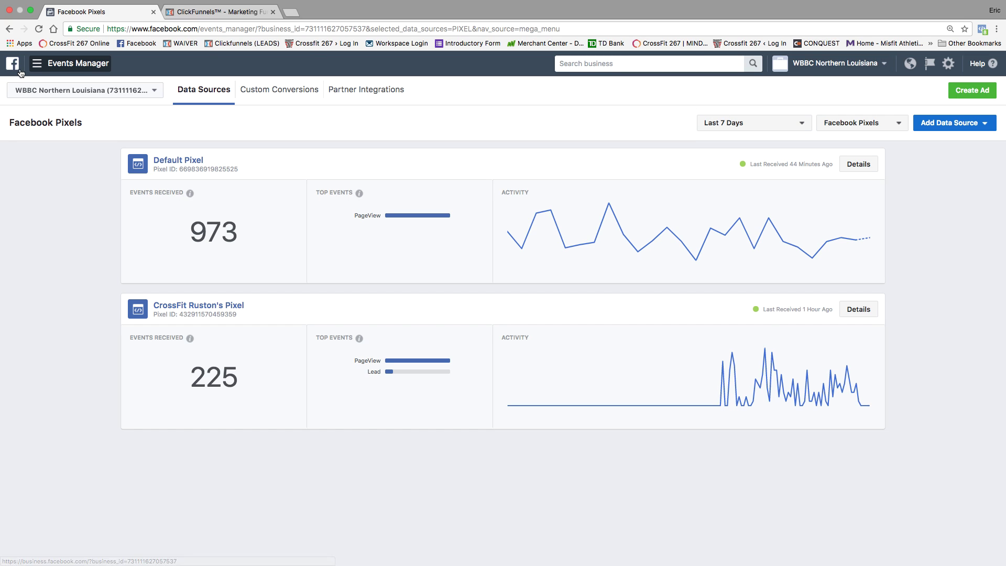
- Go to the Facebook Pixels page from the full list of Facebook tools
click(37, 65)
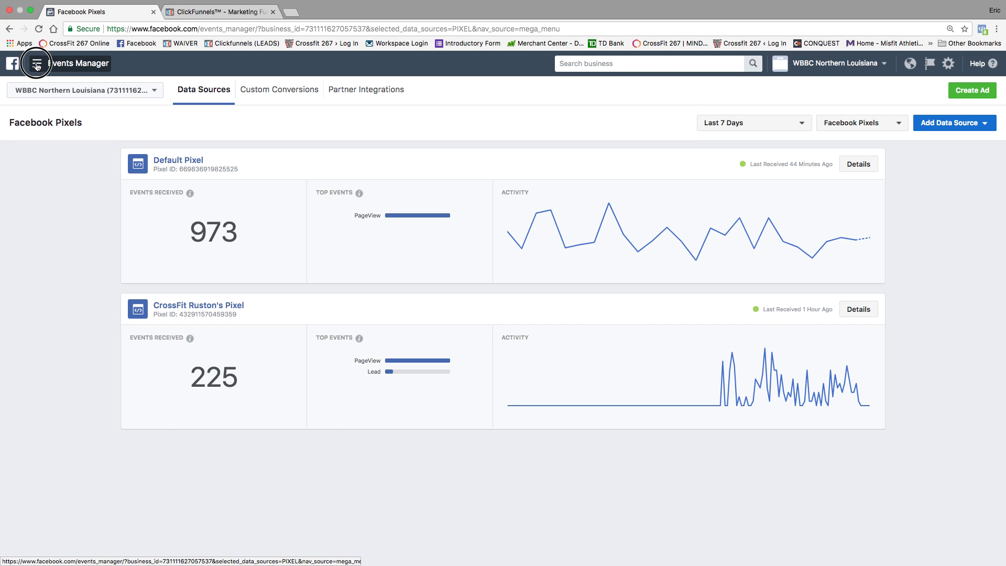
mouse_move(98, 342)
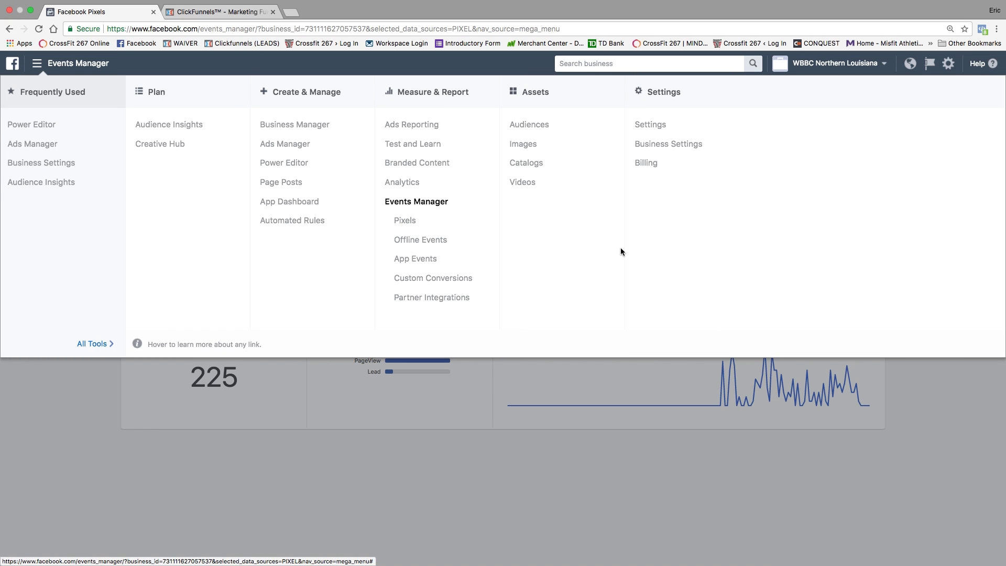
click(413, 222)
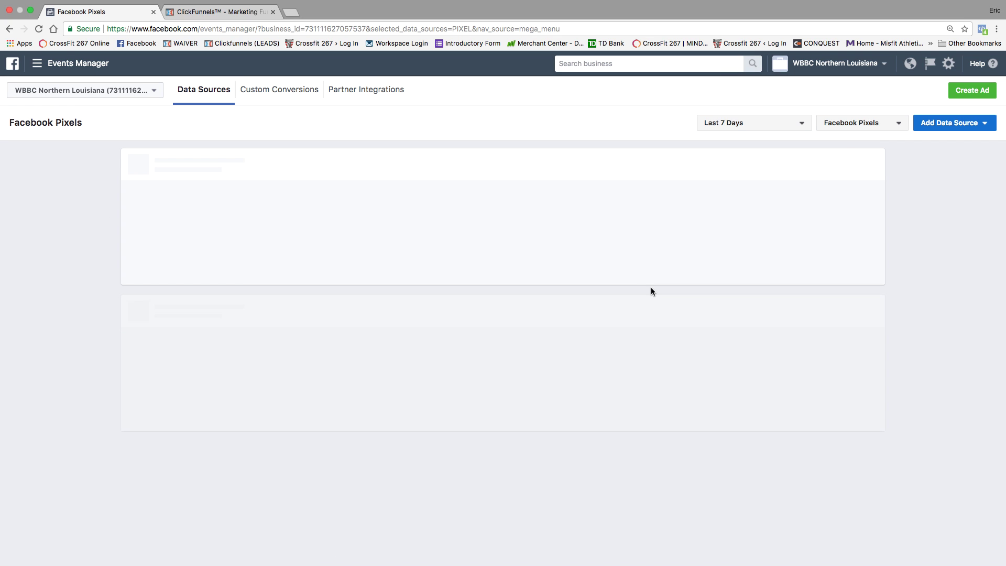
- Add a new Facebook pixel data source named 'Transformation Pixel'
click(931, 124)
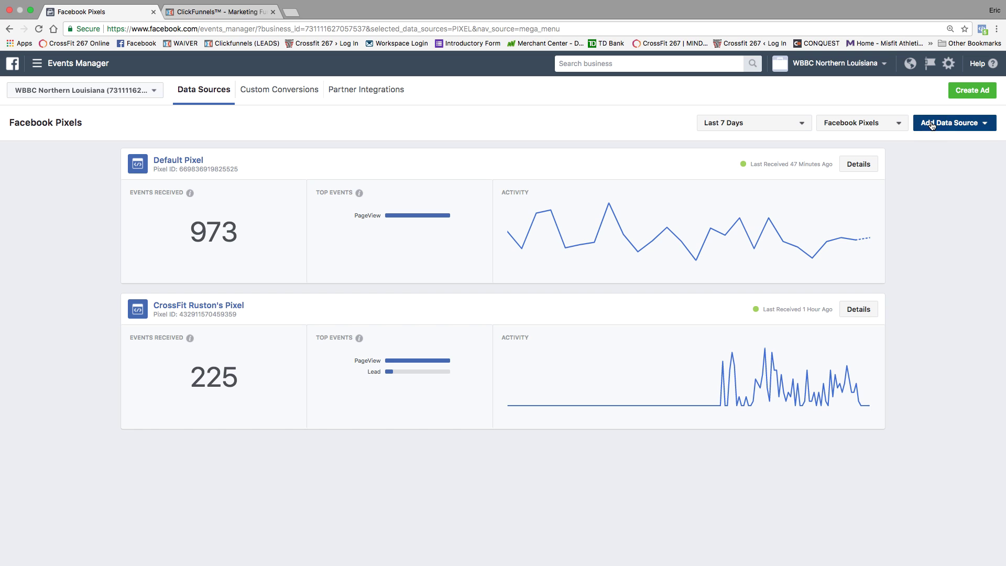
click(942, 138)
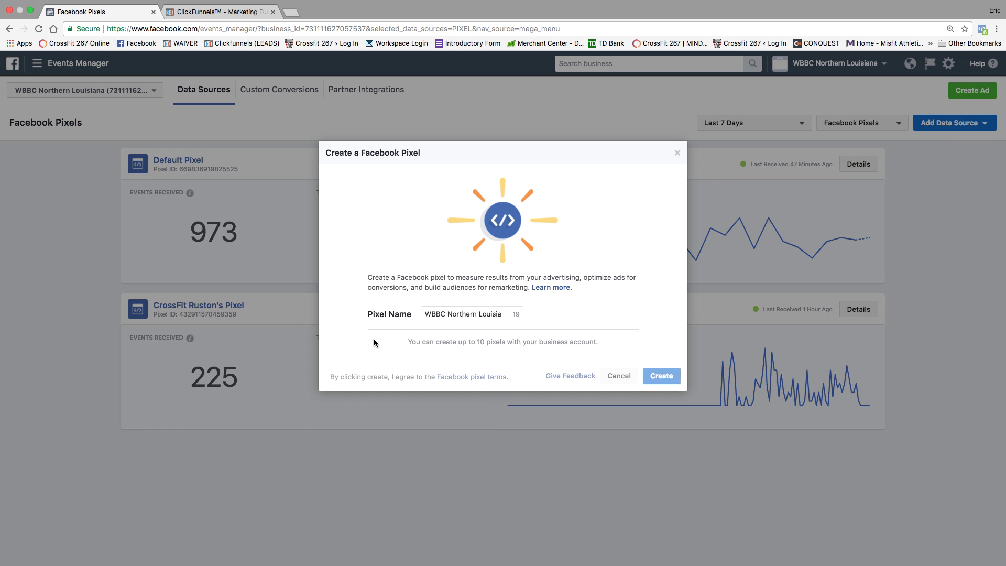
drag(503, 314, 385, 309)
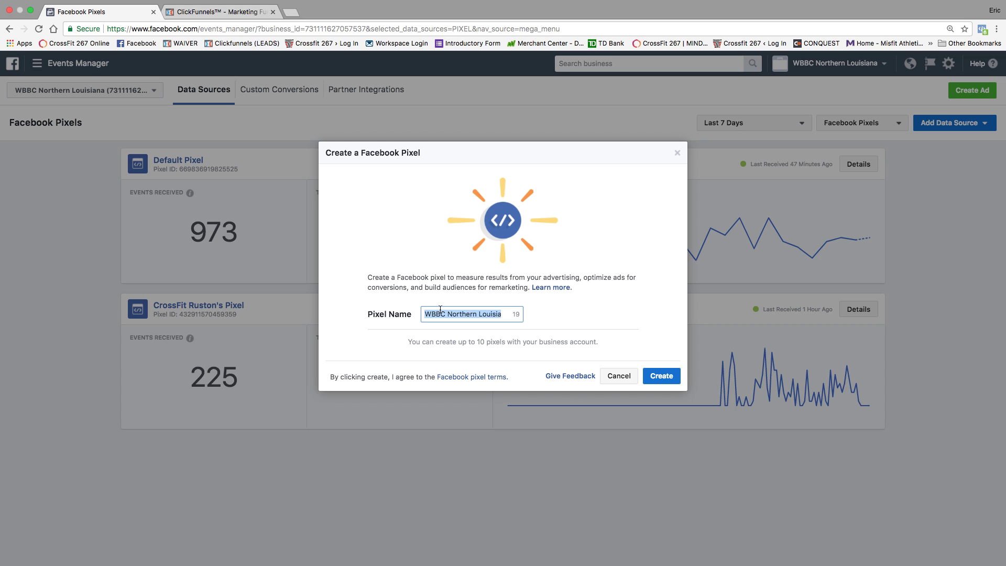
key(BackSpace)
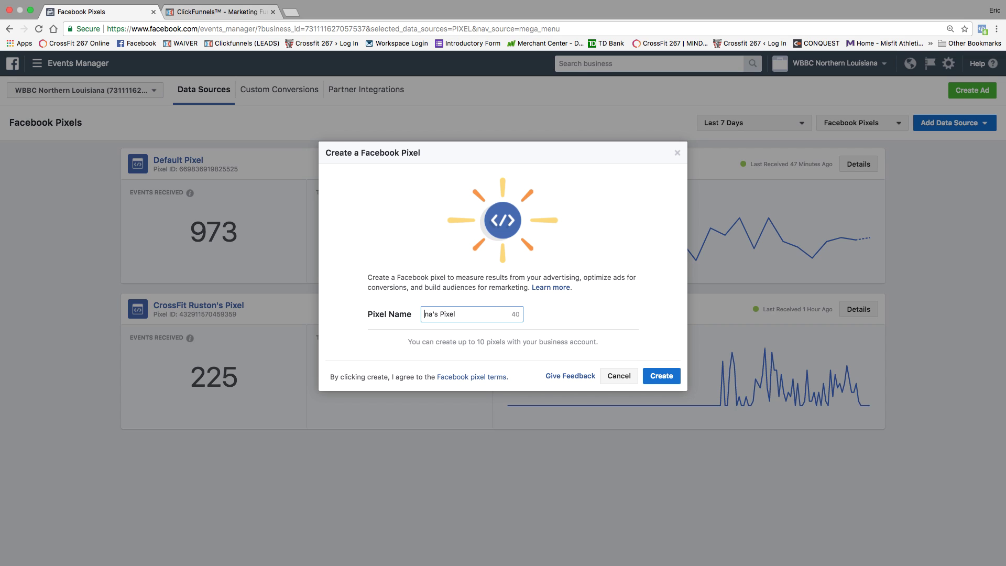
triple_click(456, 314)
key(BackSpace)
text(Transformation)
click(667, 380)
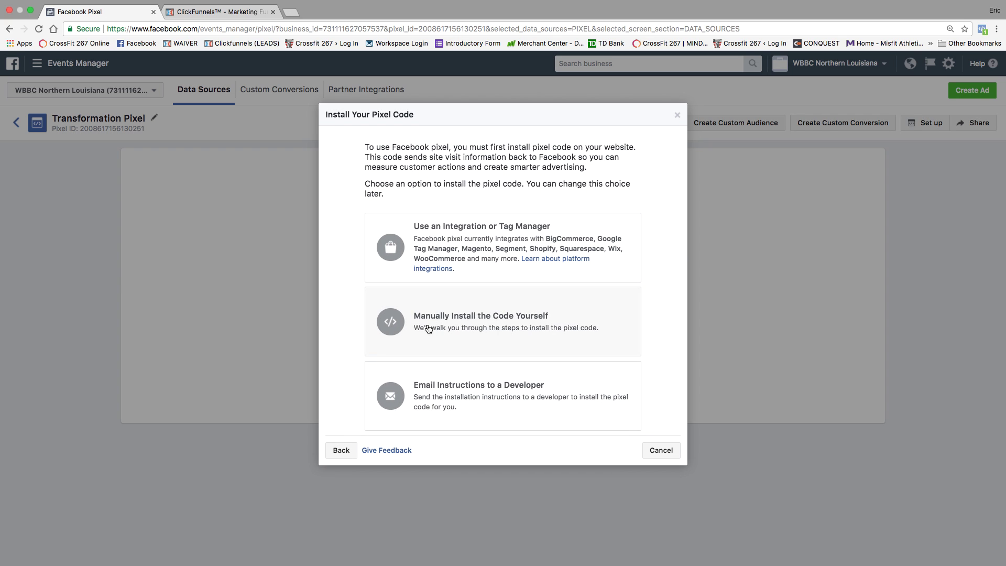
- Choose manual installation and copy the Transformation Pixel base code to the clipboard
click(429, 328)
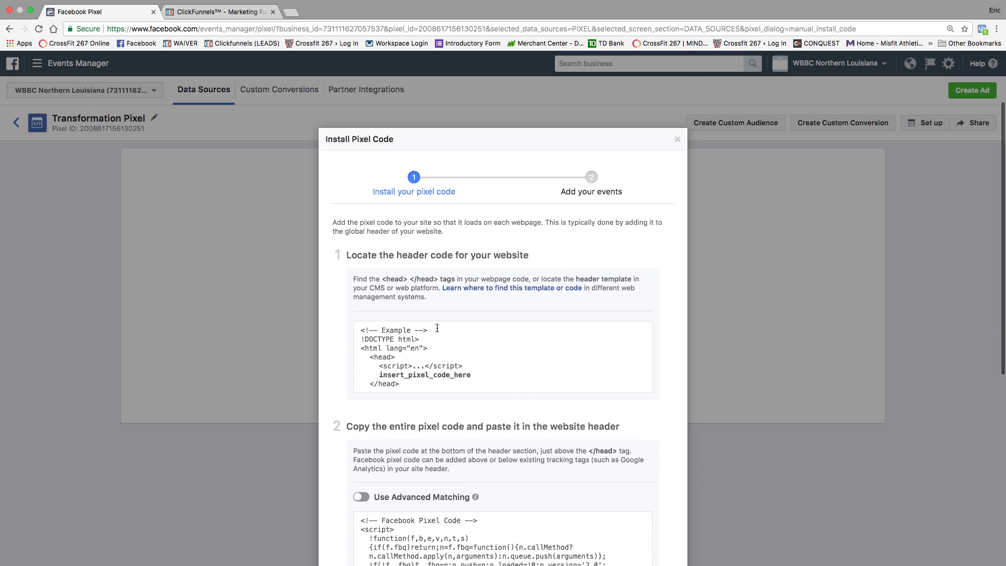
scroll(437, 328, down, 5)
mouse_move(413, 370)
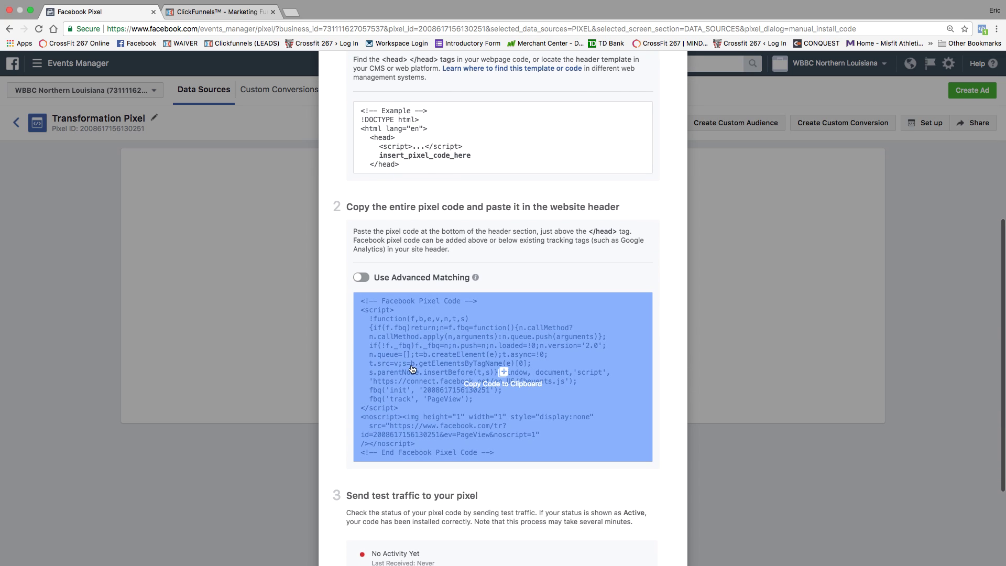
scroll(439, 221, up, 2)
mouse_move(496, 385)
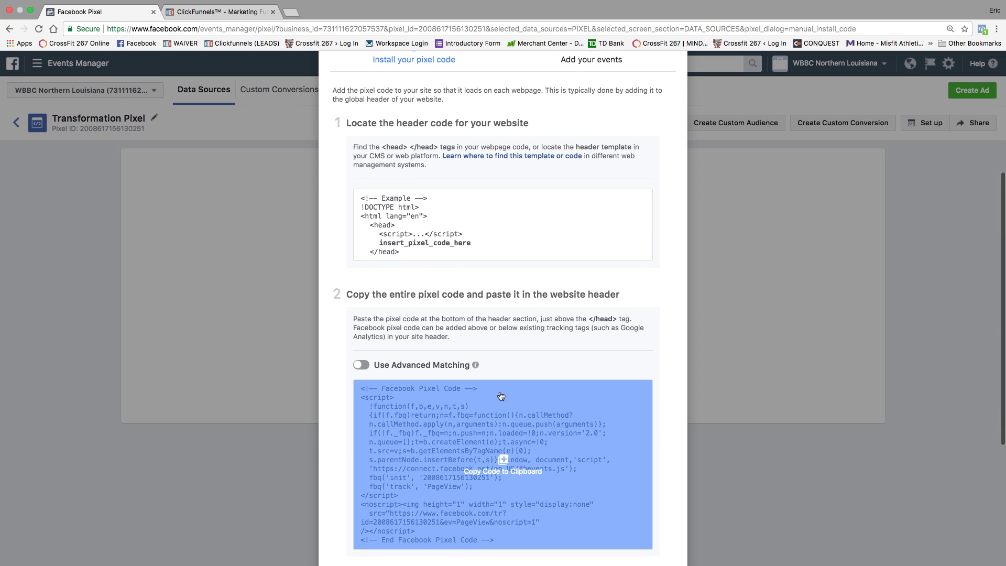
scroll(494, 385, down, 2)
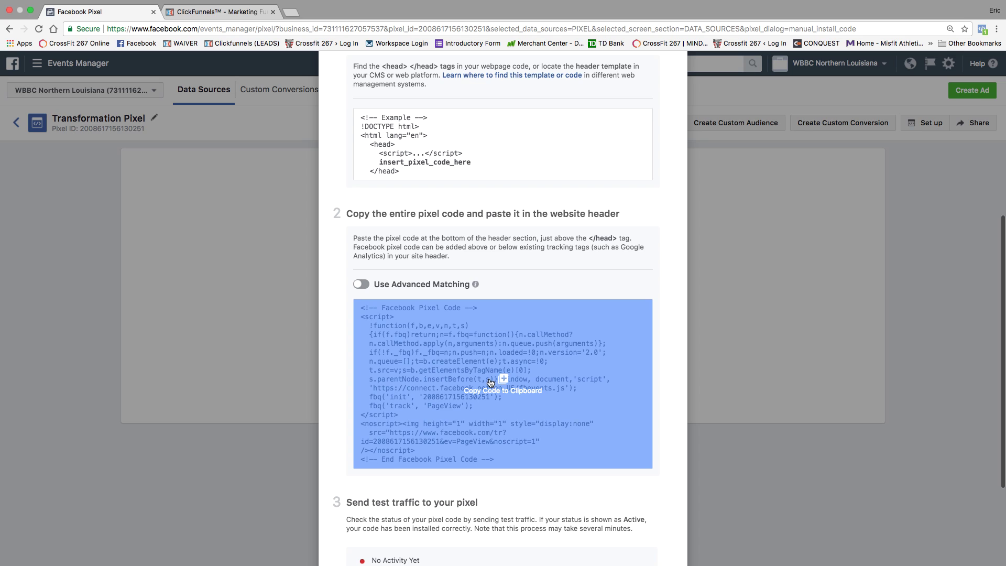
click(490, 381)
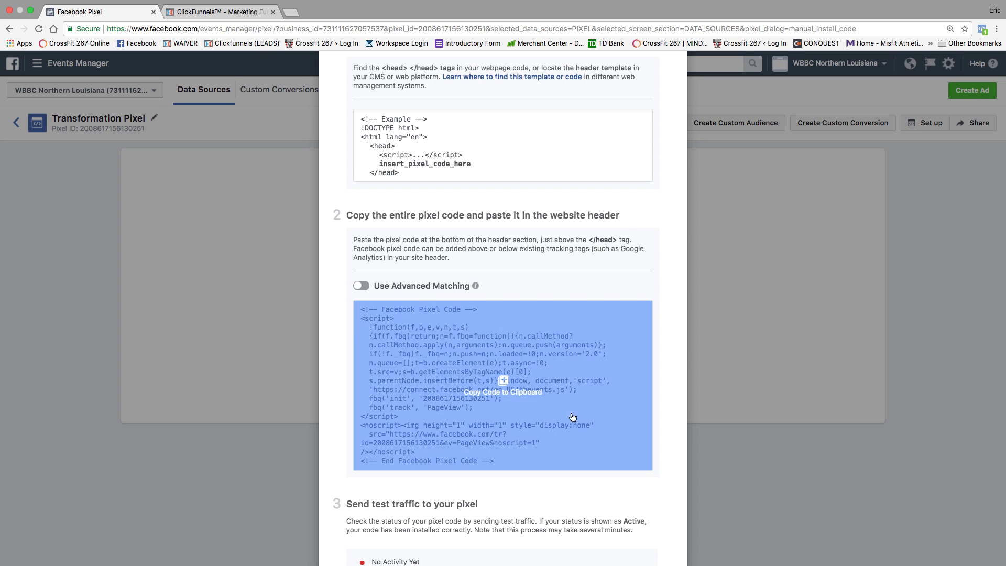
click(241, 13)
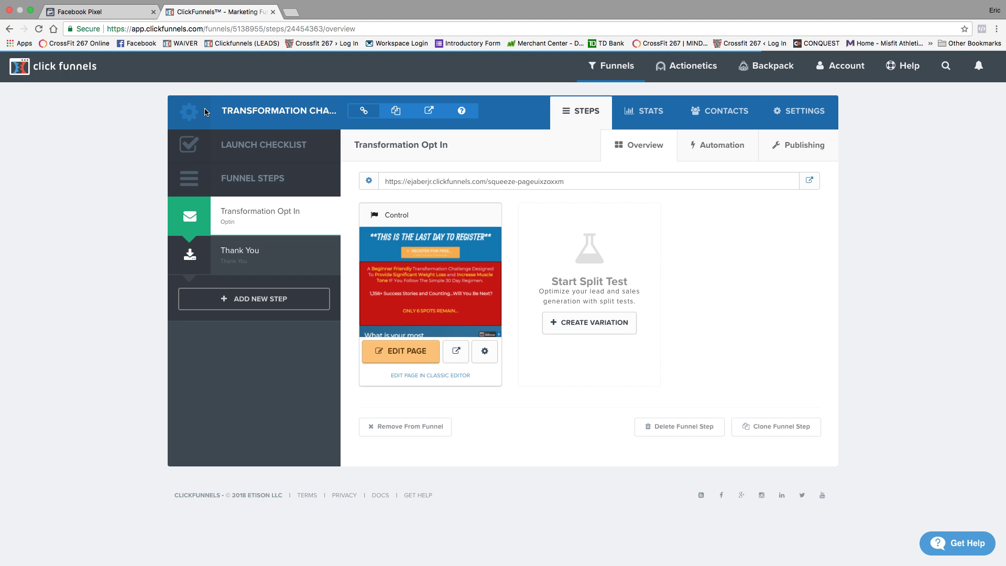
- Inspect the Transformation Opt In page's header tracking code holding the old pixel, then close it
click(427, 353)
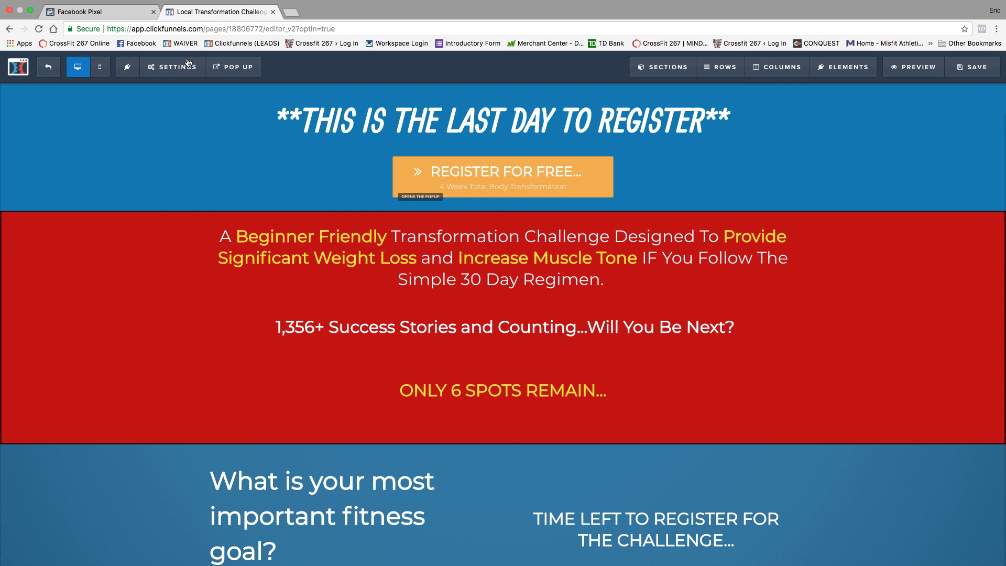
click(187, 65)
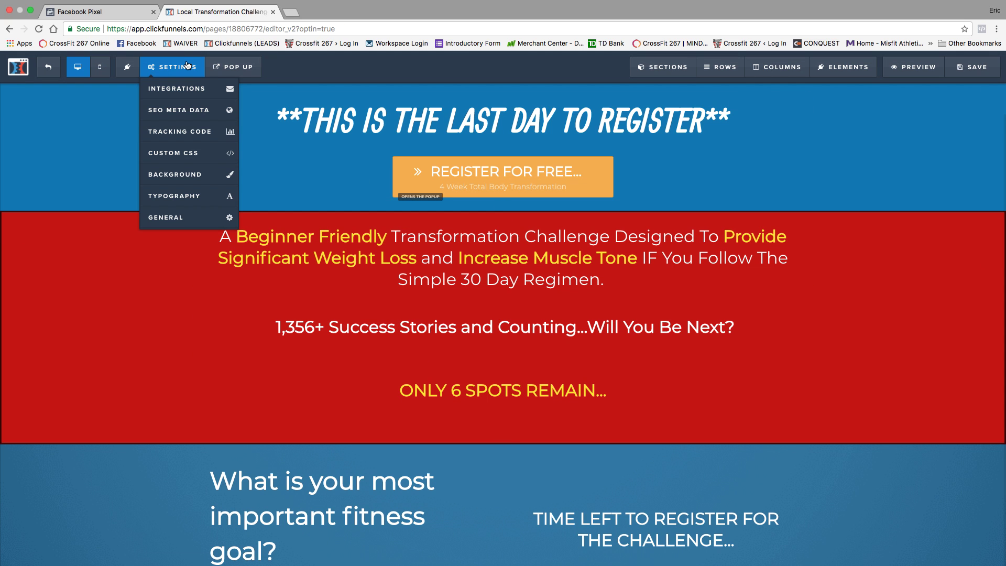
click(199, 133)
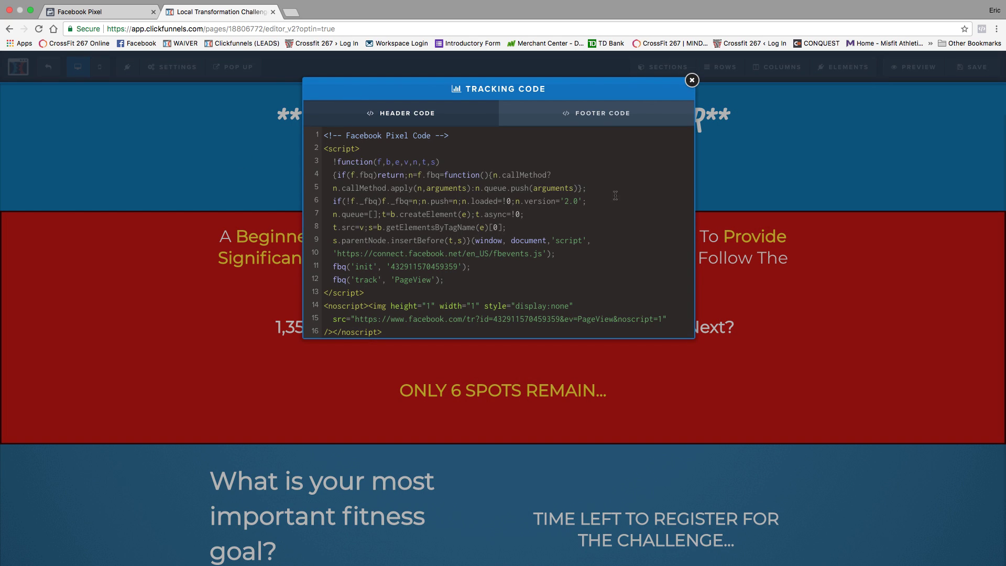
click(691, 81)
- Copy the Transformation Pixel code again from the manual-install instructions
click(118, 14)
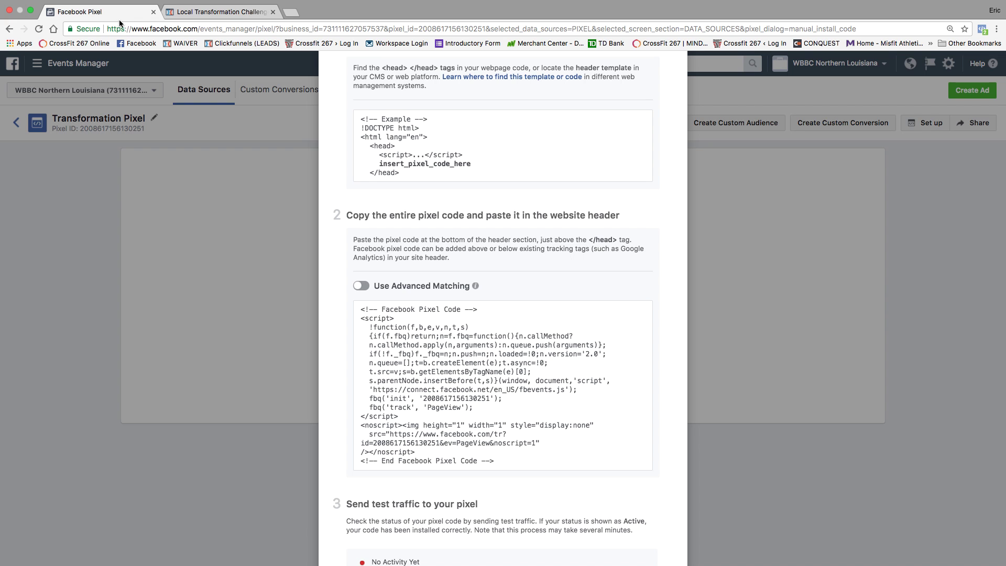
scroll(495, 265, down, 3)
click(494, 265)
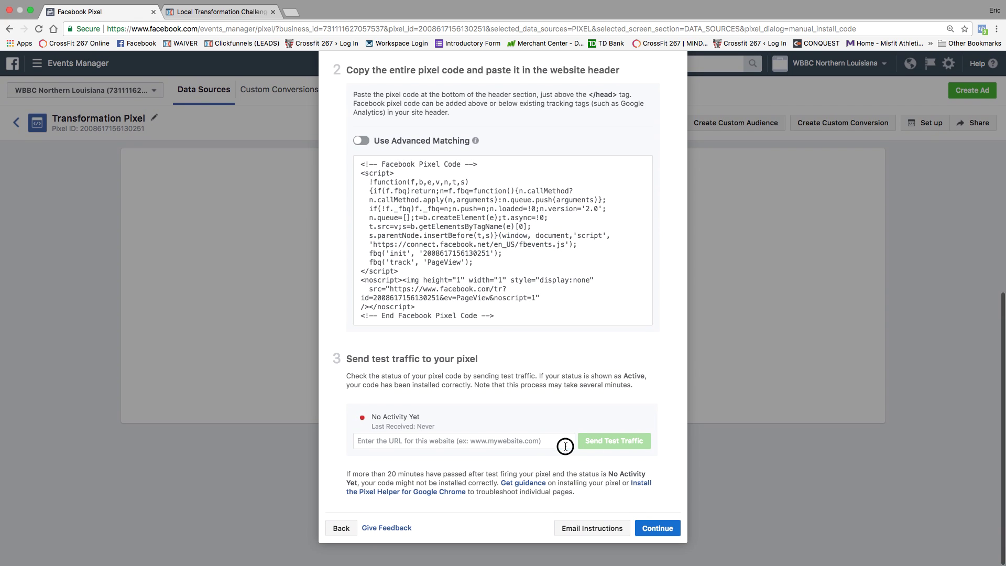
click(564, 442)
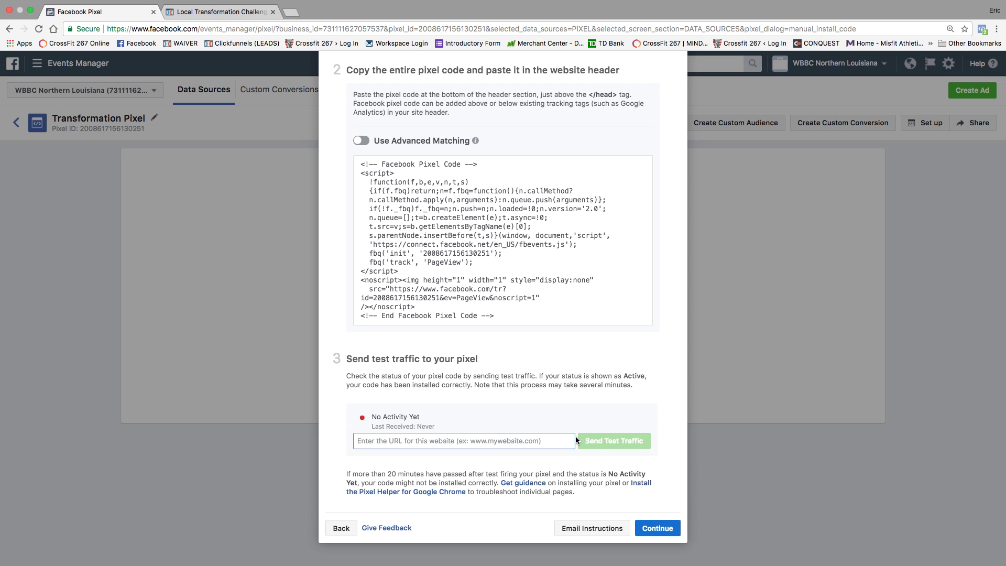
click(503, 236)
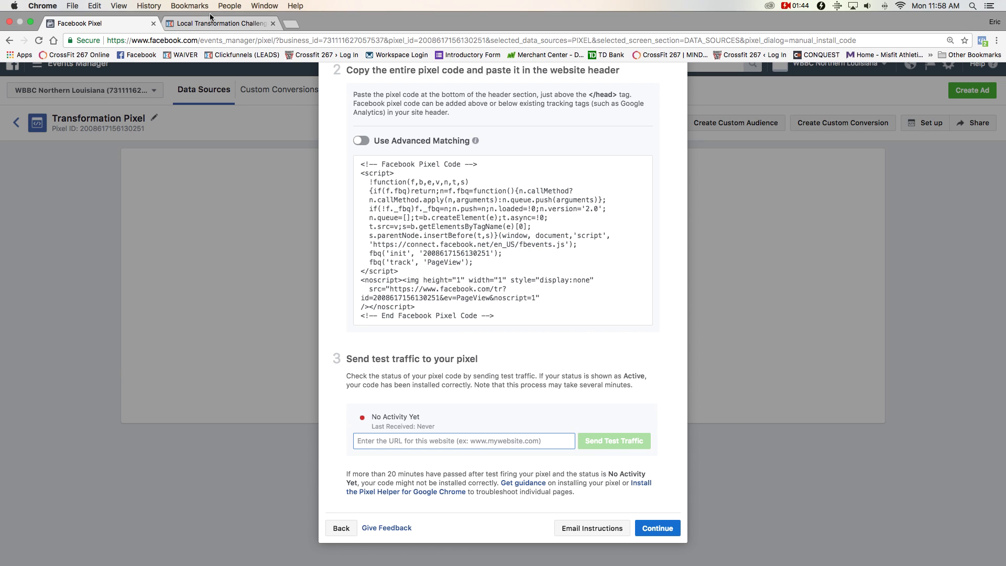
click(213, 21)
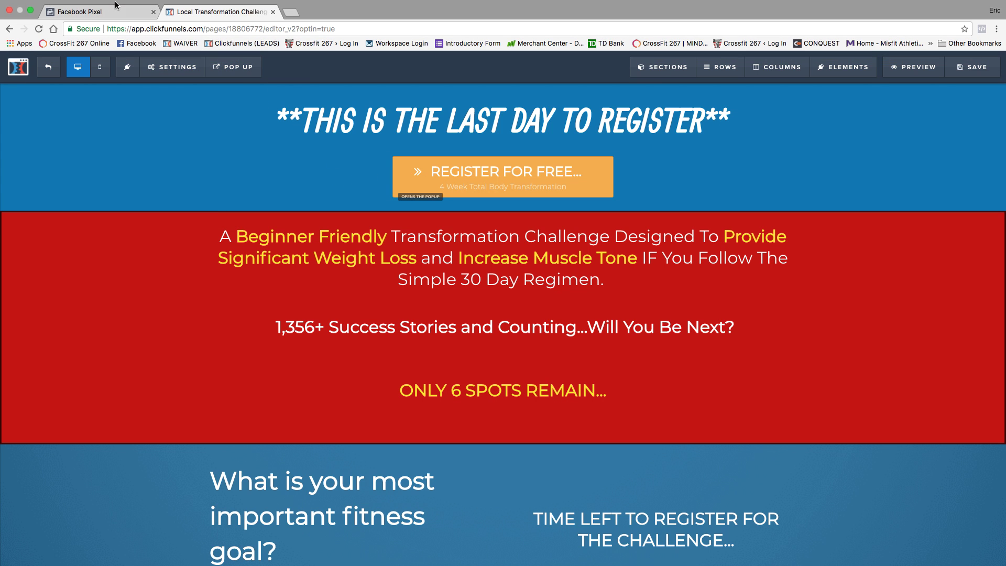
- Open the opt-in page's Tracking Code settings in the ClickFunnels editor
click(116, 13)
click(228, 13)
mouse_move(172, 67)
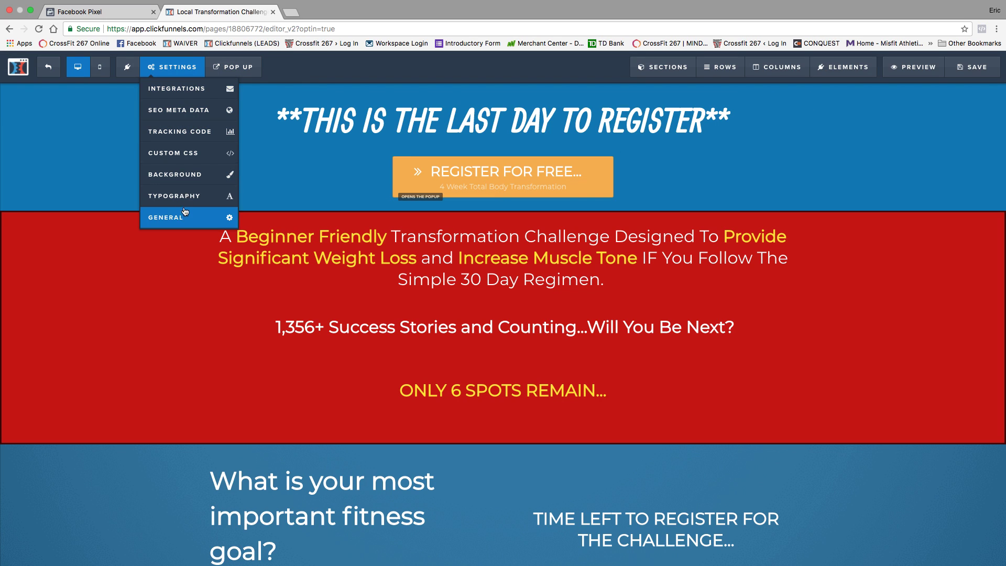
click(178, 132)
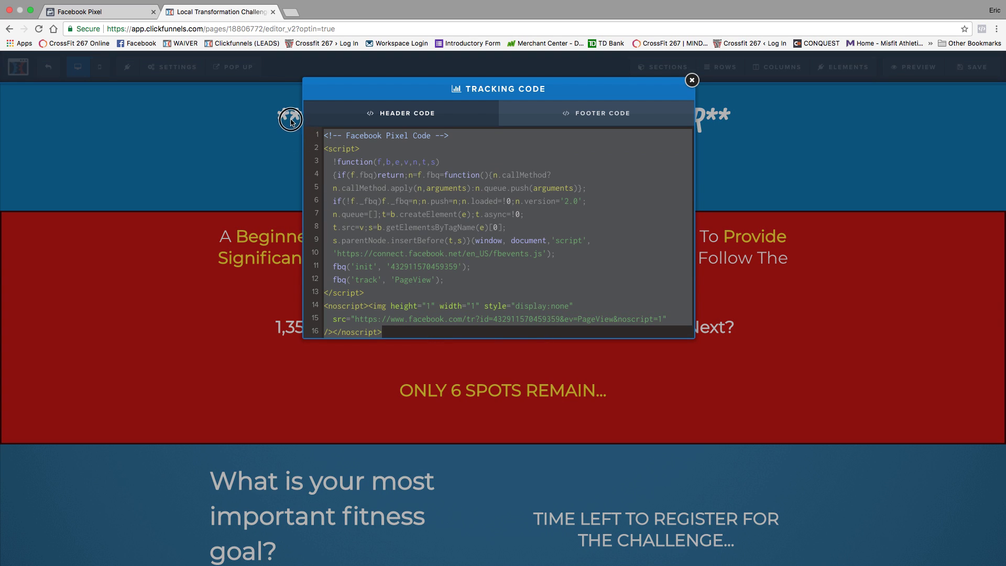
- Replace all the old header code with the Transformation Pixel code and save the page
click(603, 113)
click(600, 269)
key(super+a)
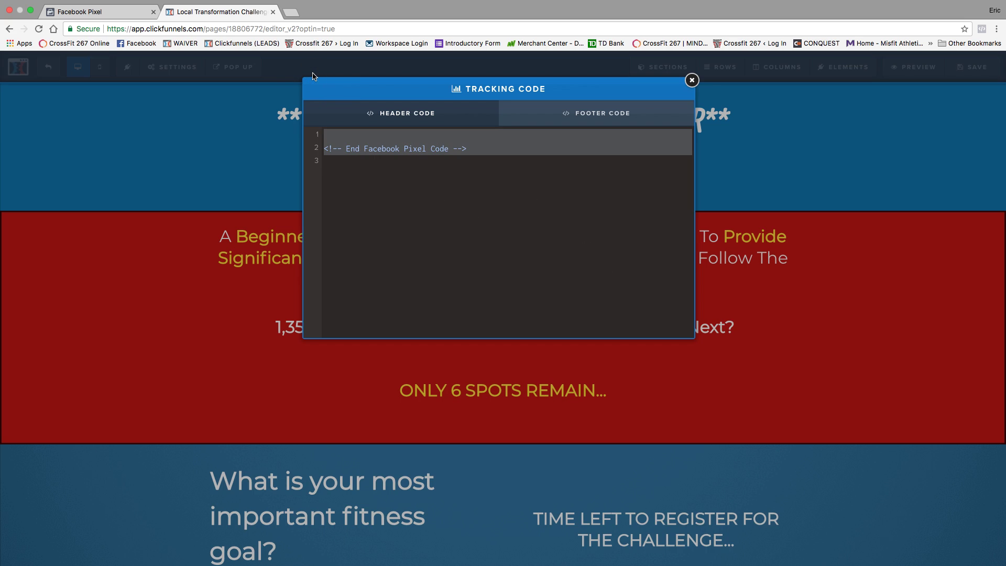
key(BackSpace)
key(super+v)
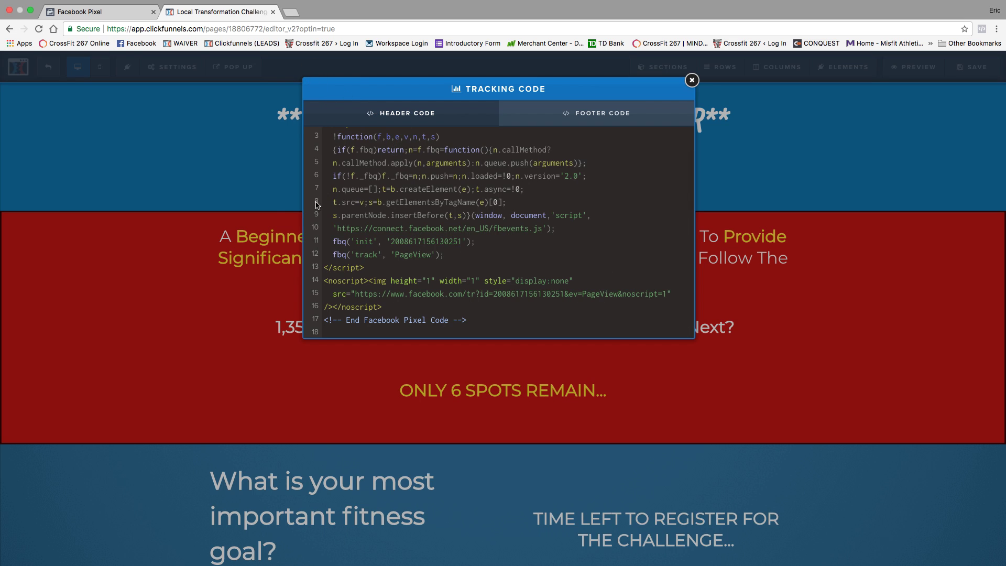
click(273, 205)
click(974, 66)
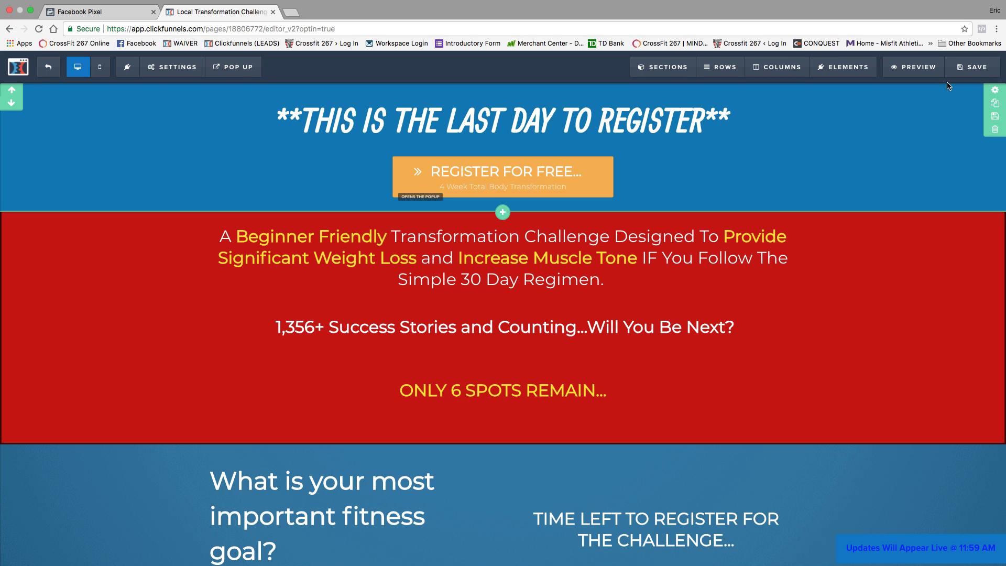
- Paste the opt-in page's live preview URL into the pixel's test traffic URL field
click(927, 70)
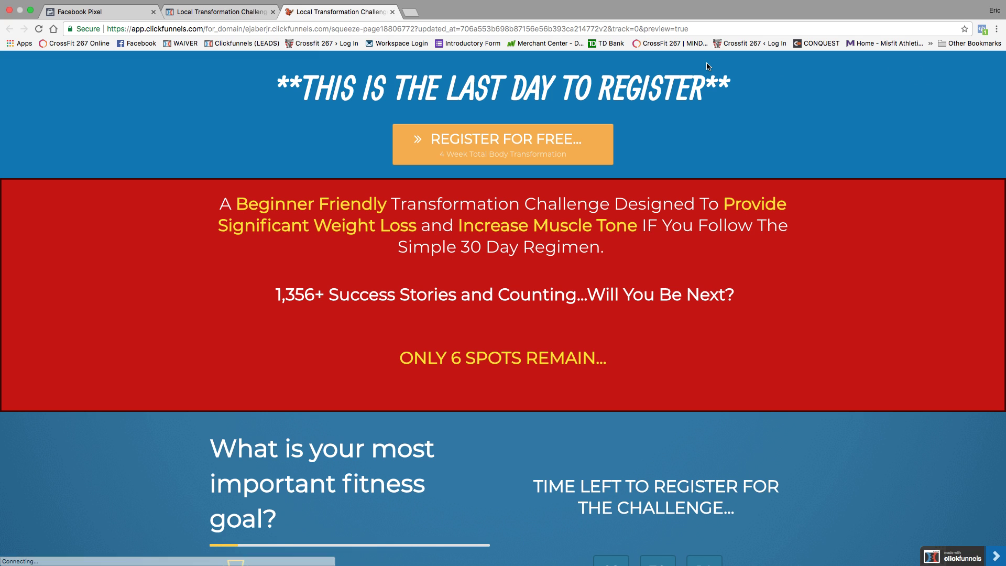
click(102, 12)
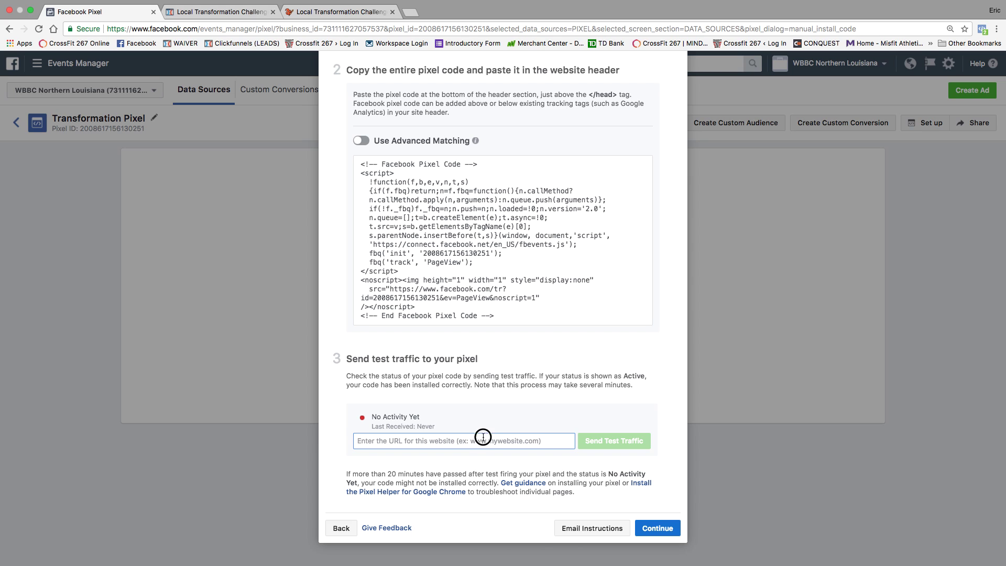
click(334, 13)
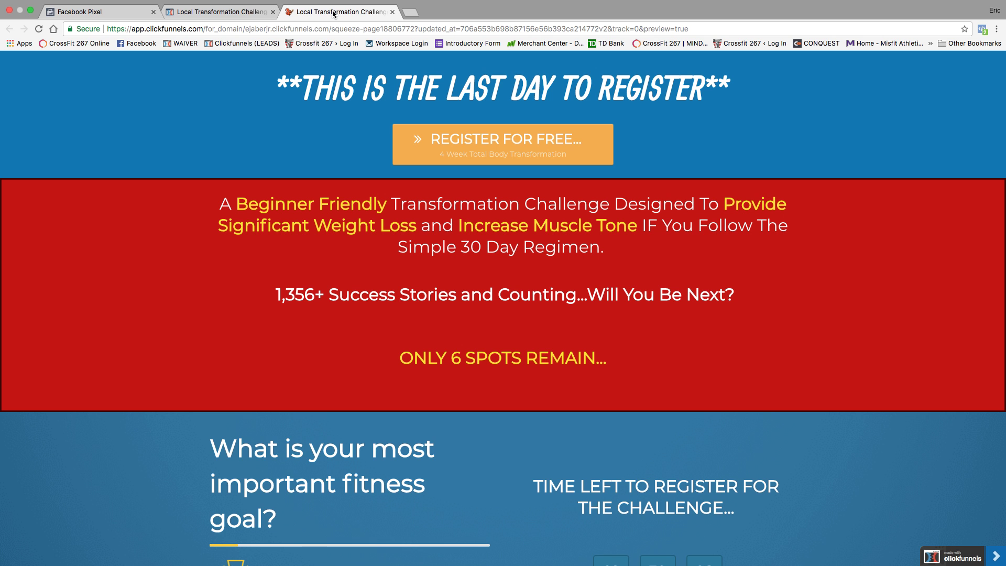
click(300, 24)
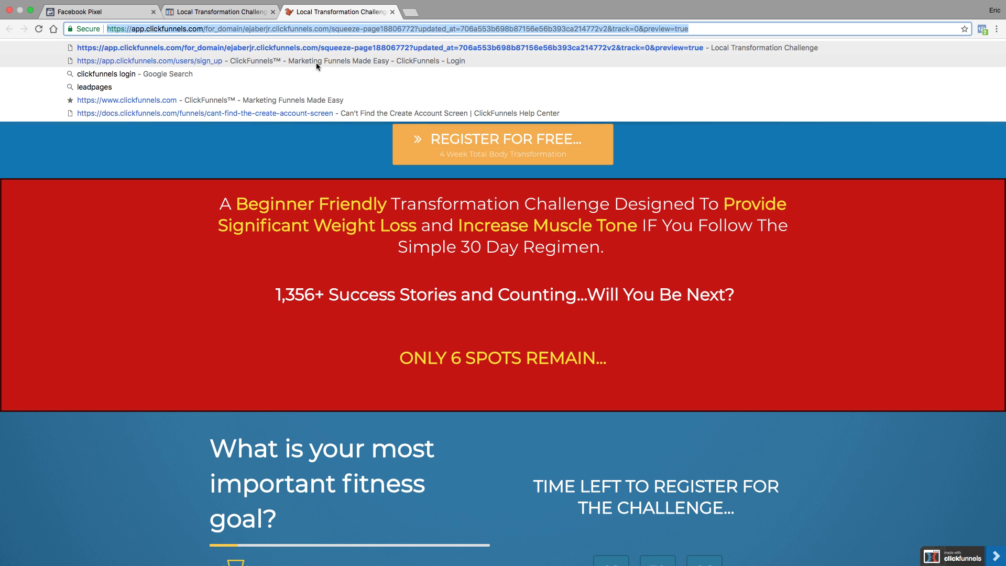
click(94, 12)
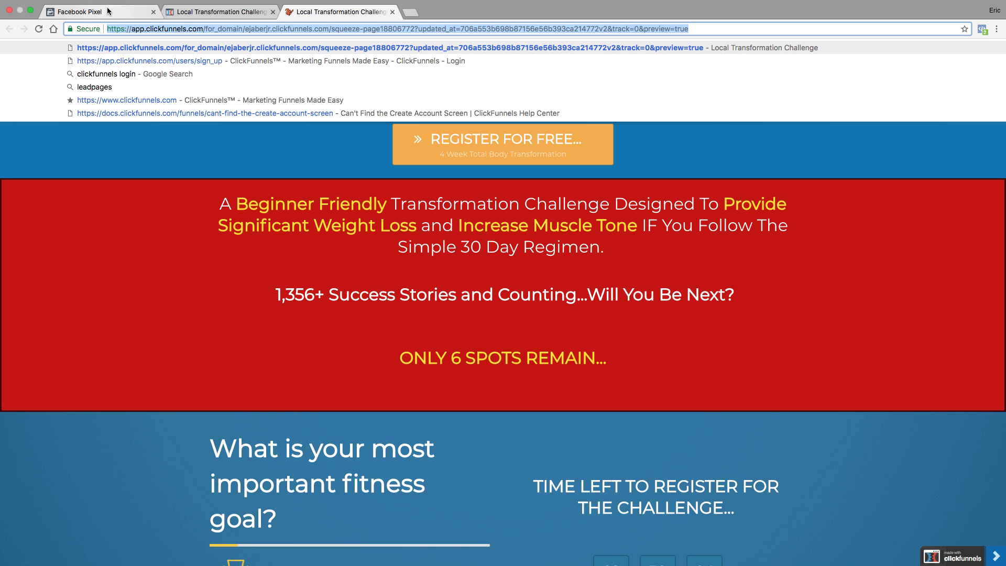
key(super+v)
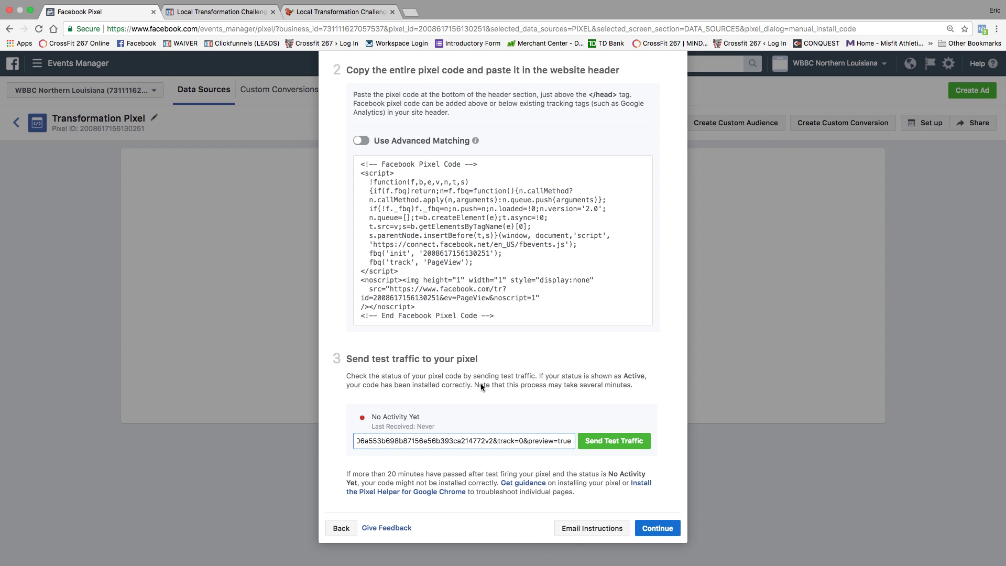
- Send test traffic, confirm the pixel status reads Active, and continue to Add your events
click(588, 441)
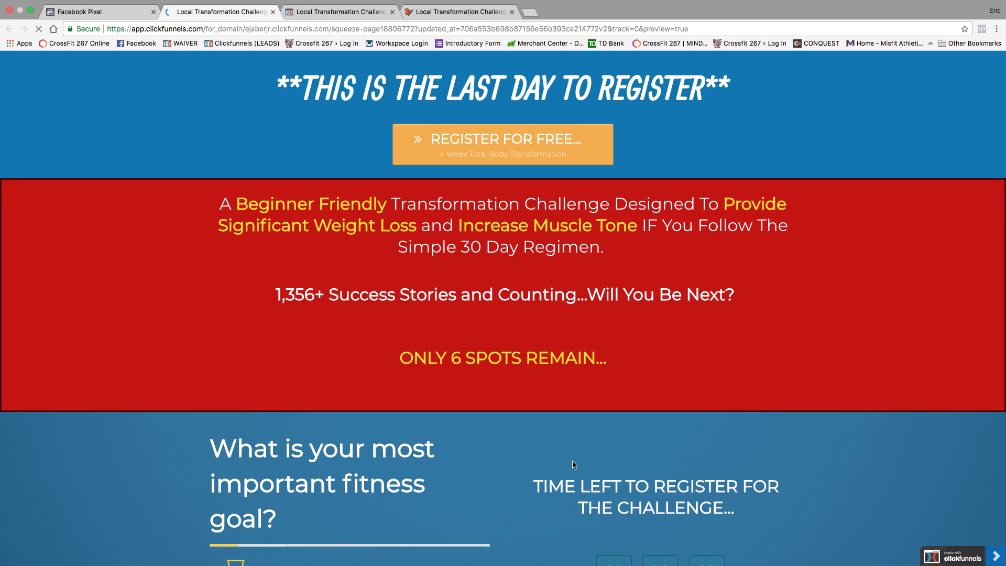
click(272, 12)
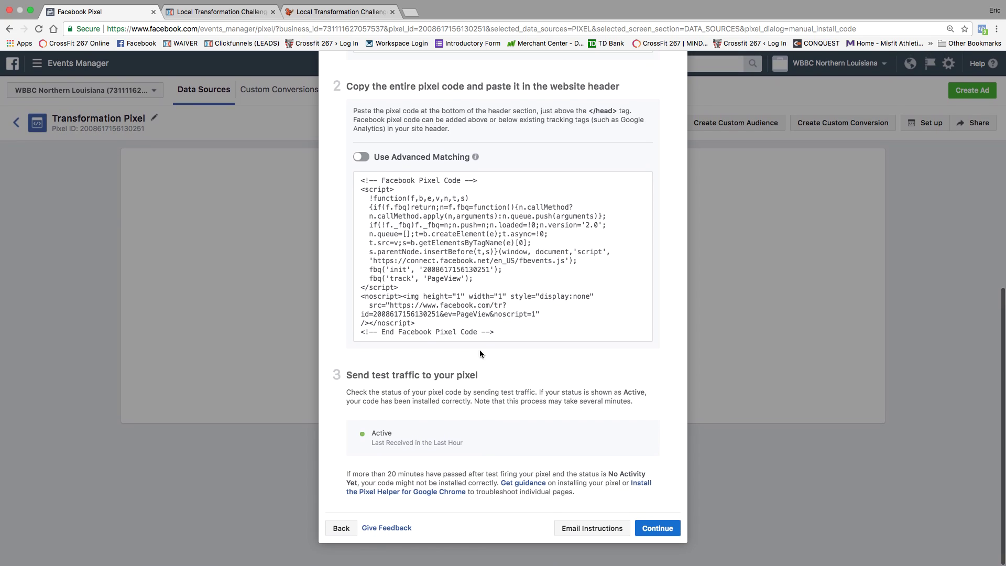
mouse_move(423, 264)
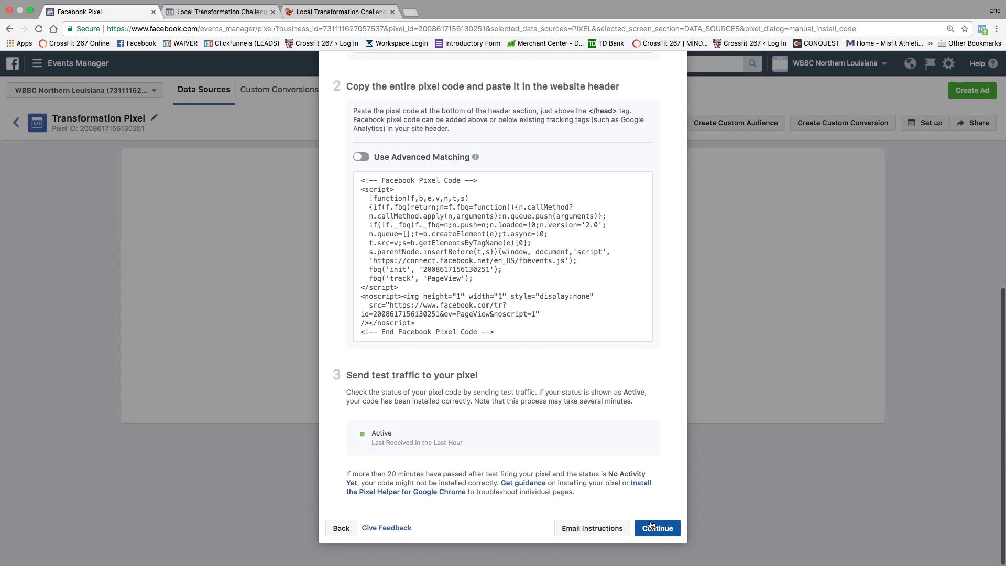
click(656, 528)
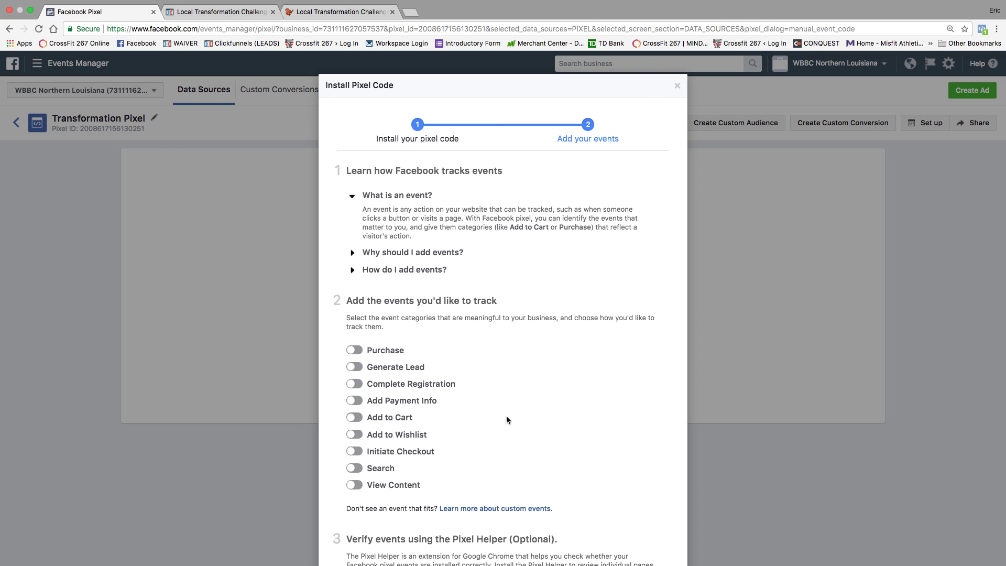
- Enable the Generate Lead event and copy its fbq('track', 'Lead') code
click(352, 366)
scroll(411, 389, down, 3)
mouse_move(410, 389)
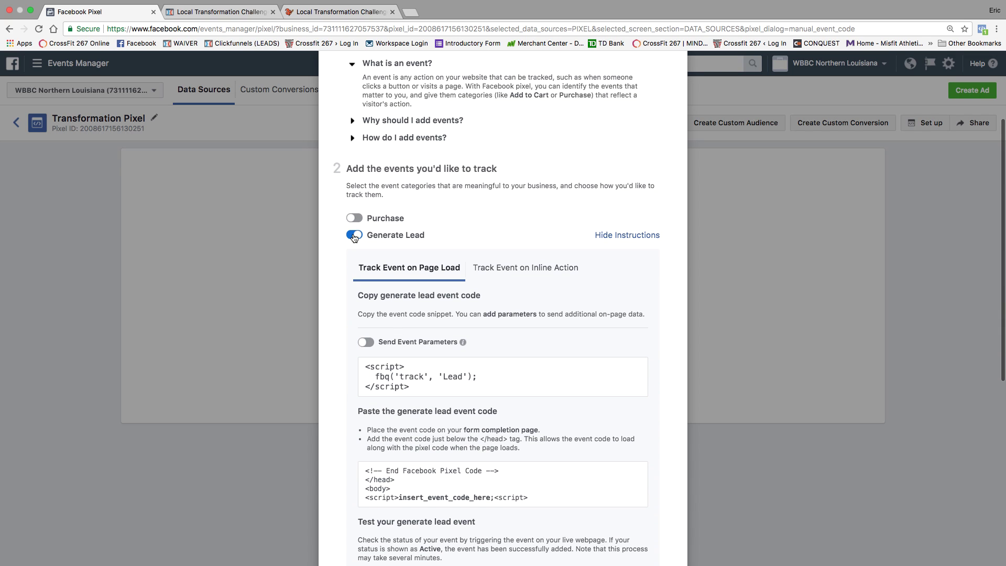
scroll(414, 367, down, 1)
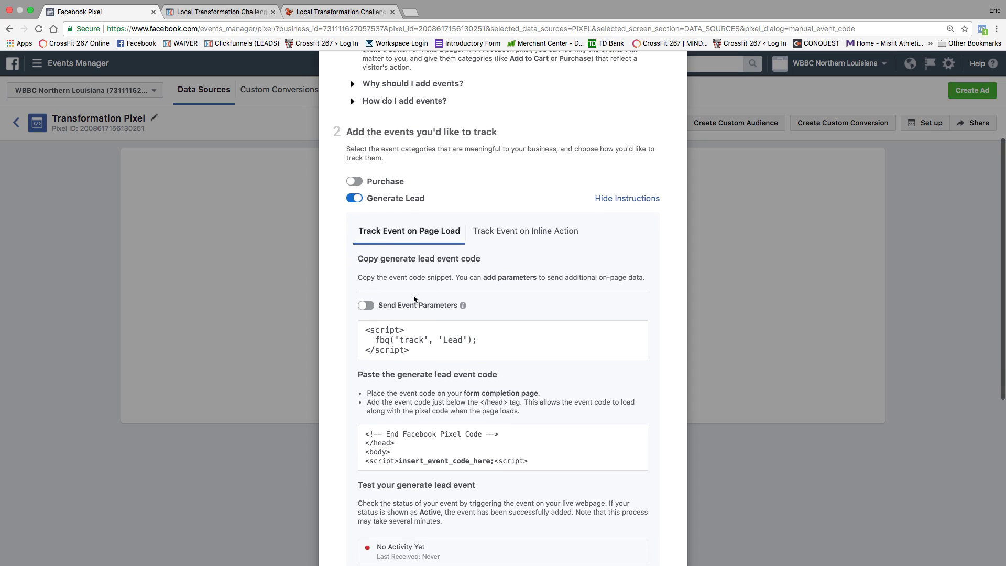
scroll(420, 312, down, 1)
mouse_move(444, 302)
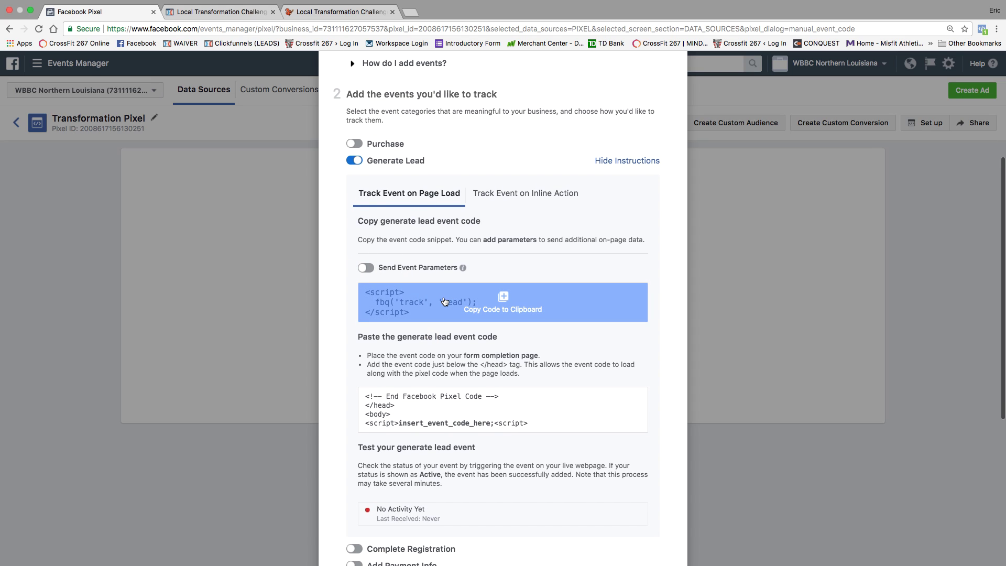
click(445, 302)
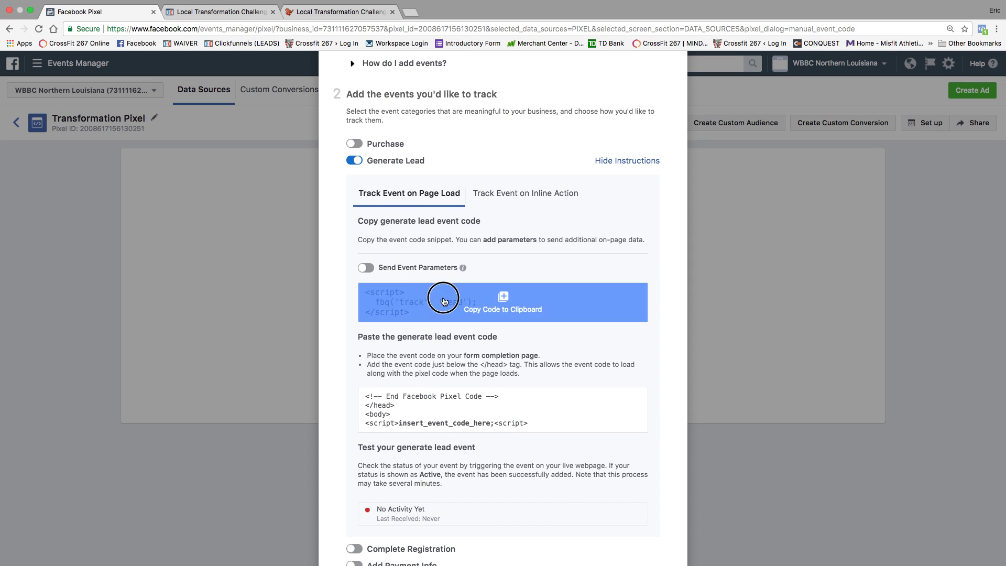
click(335, 12)
click(243, 16)
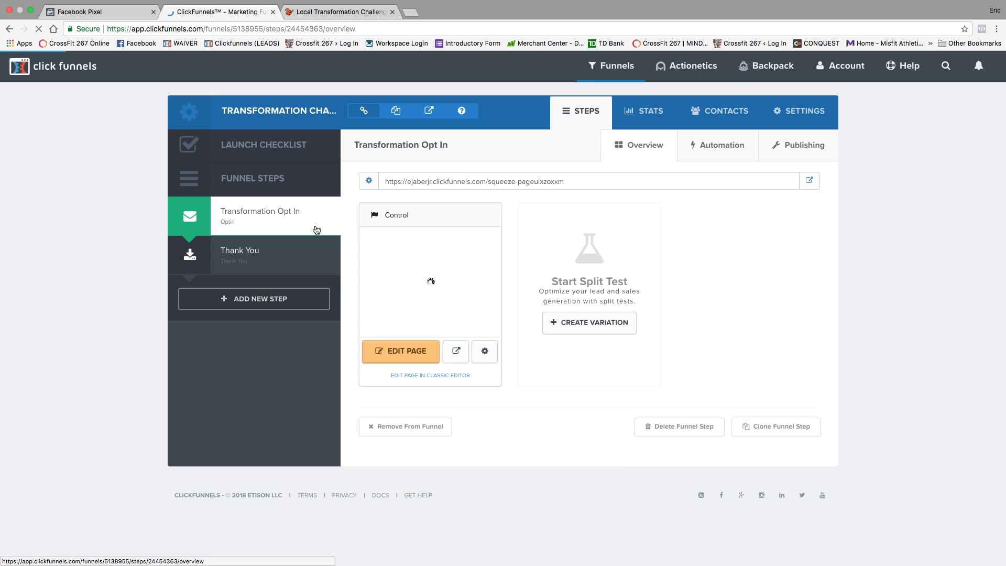
- Open the Thank You page's Tracking Code settings in the ClickFunnels editor
click(249, 262)
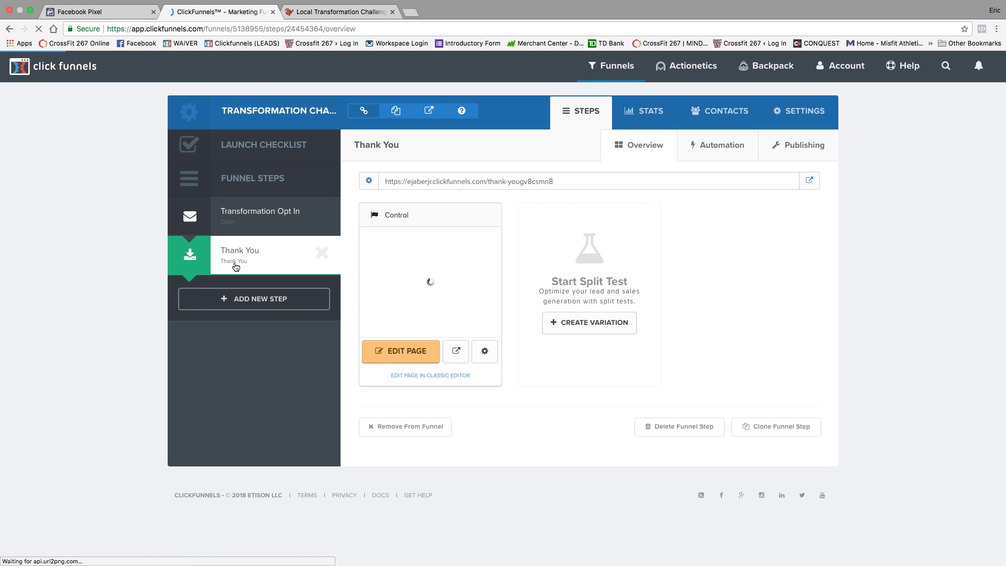
click(425, 348)
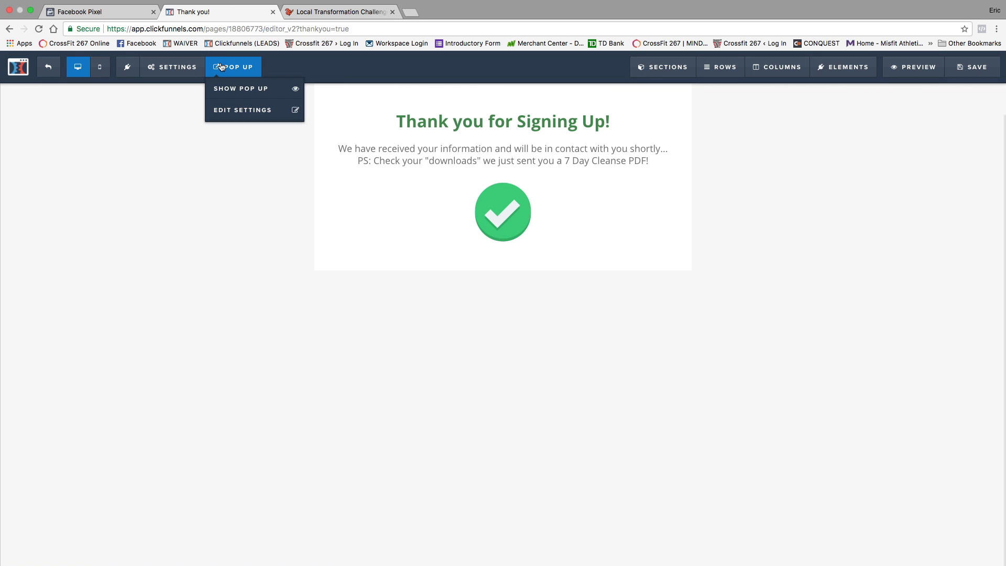
mouse_move(193, 77)
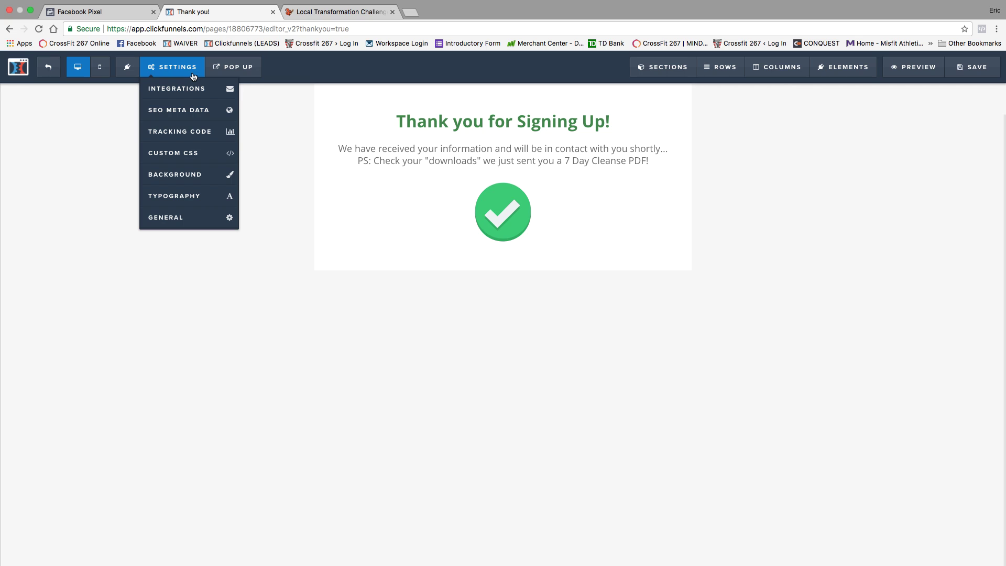
click(200, 142)
- Check the Lead script in Footer Code and the pixel in Header Code, then save the page
click(577, 118)
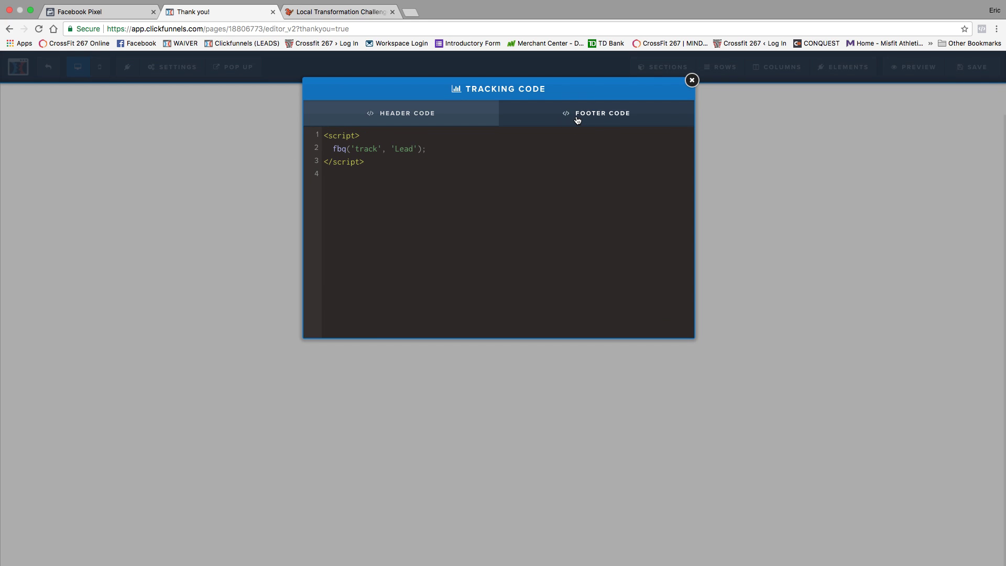
drag(503, 216, 292, 128)
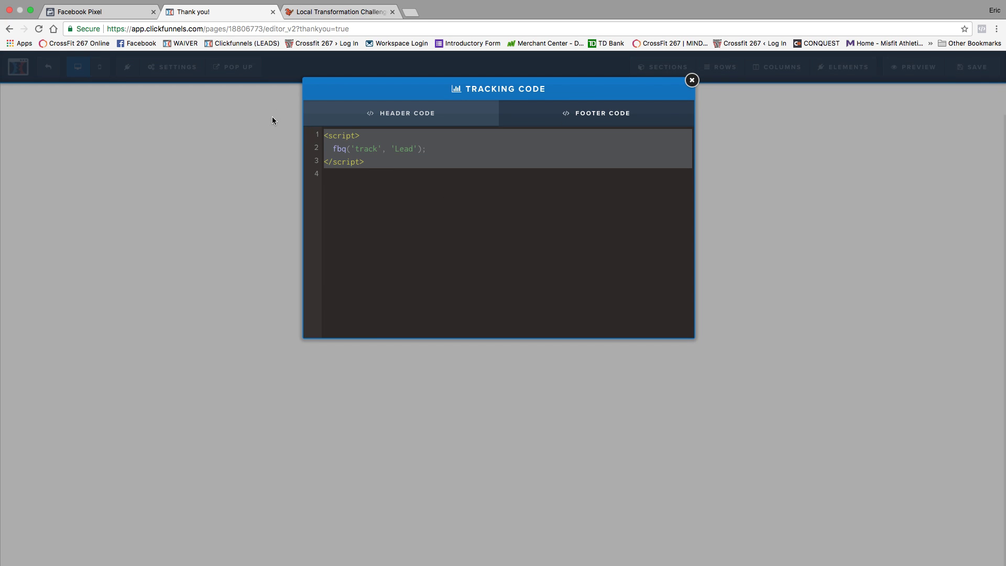
click(391, 170)
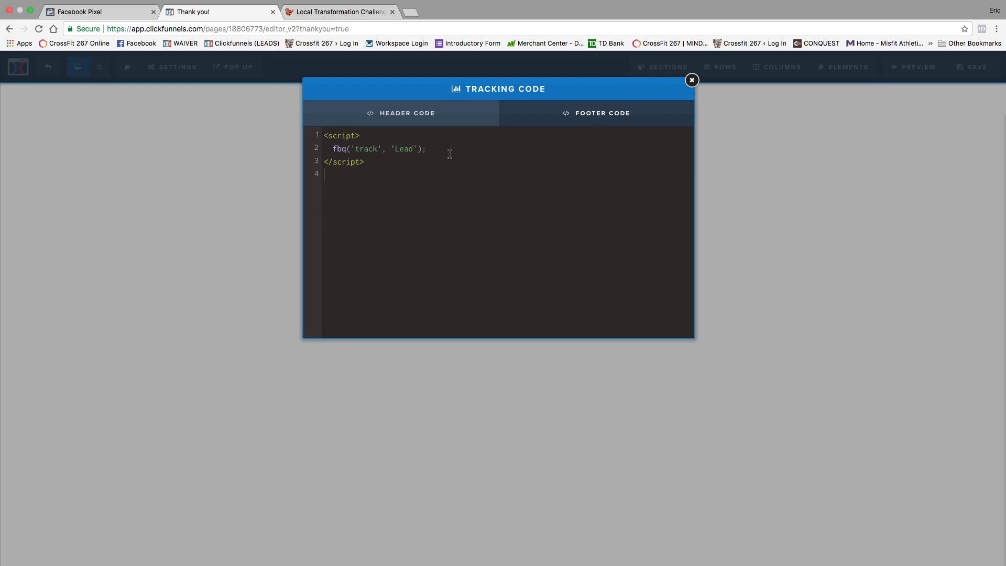
click(431, 113)
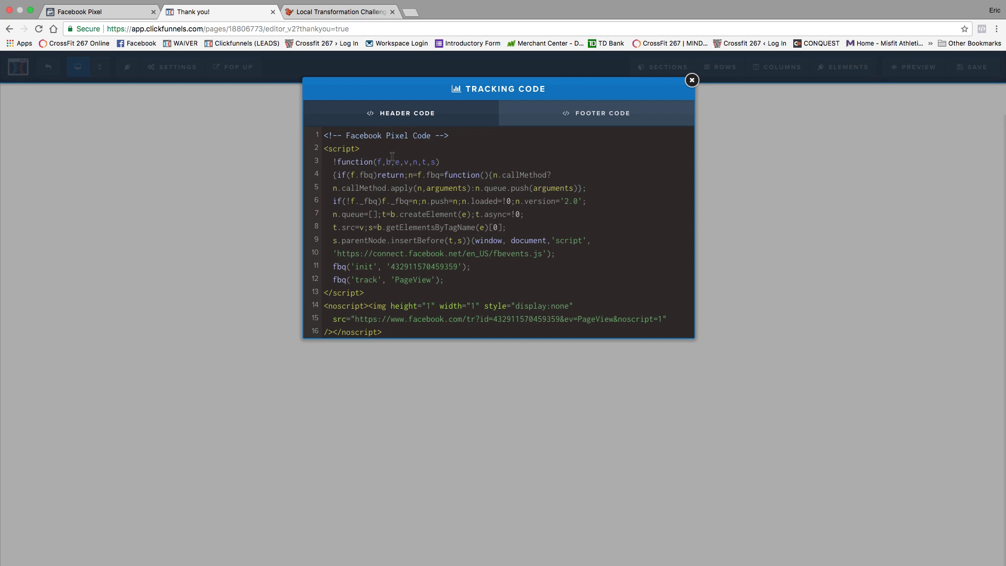
click(692, 80)
click(972, 66)
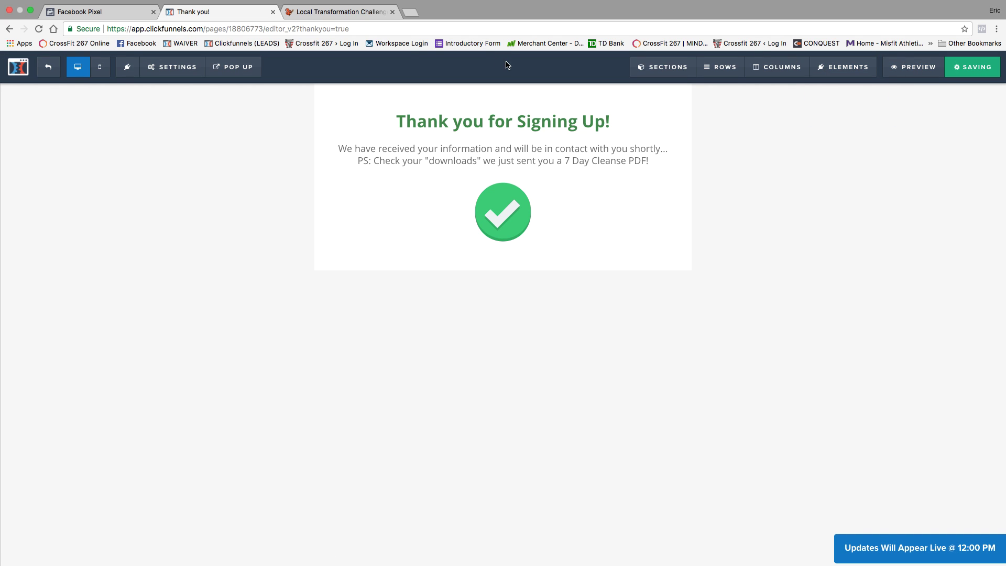
- Return to the Facebook pixel setup dialog and scroll to its bottom
click(338, 12)
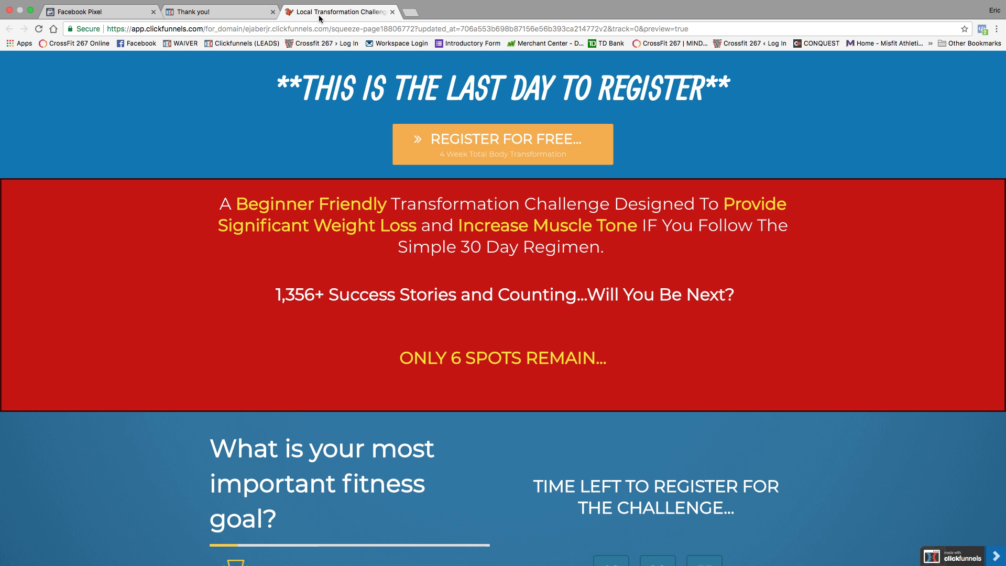
click(124, 14)
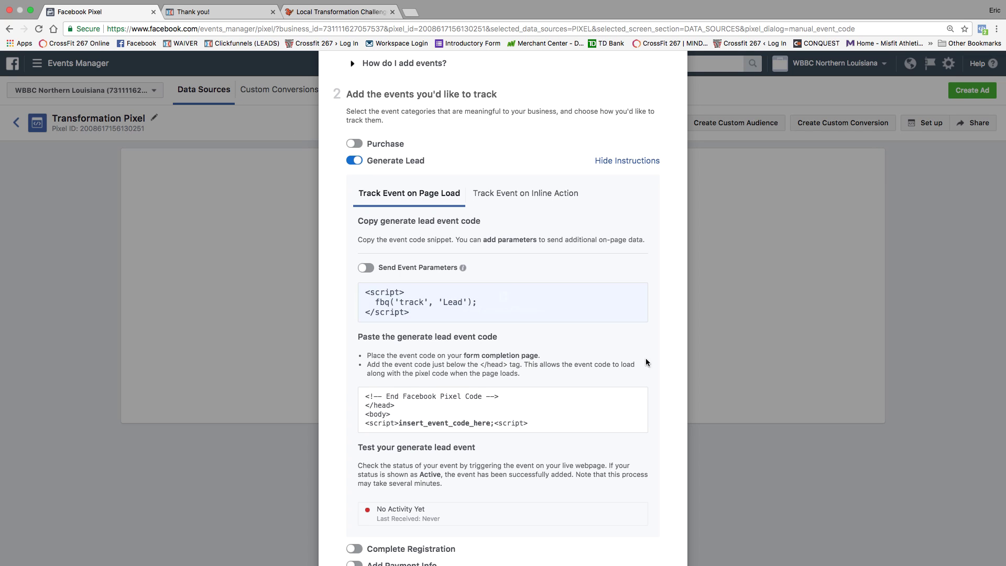
scroll(433, 228, down, 5)
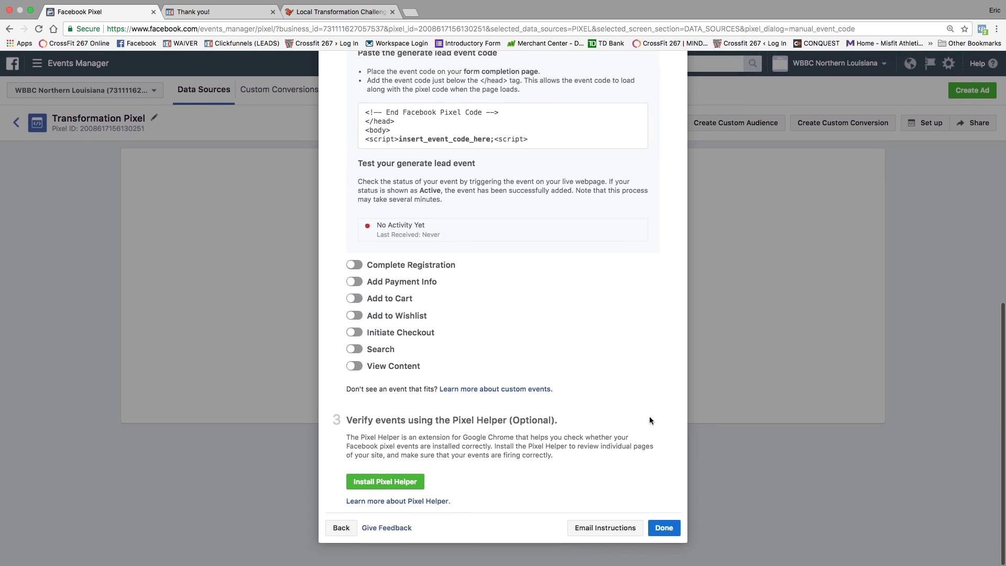